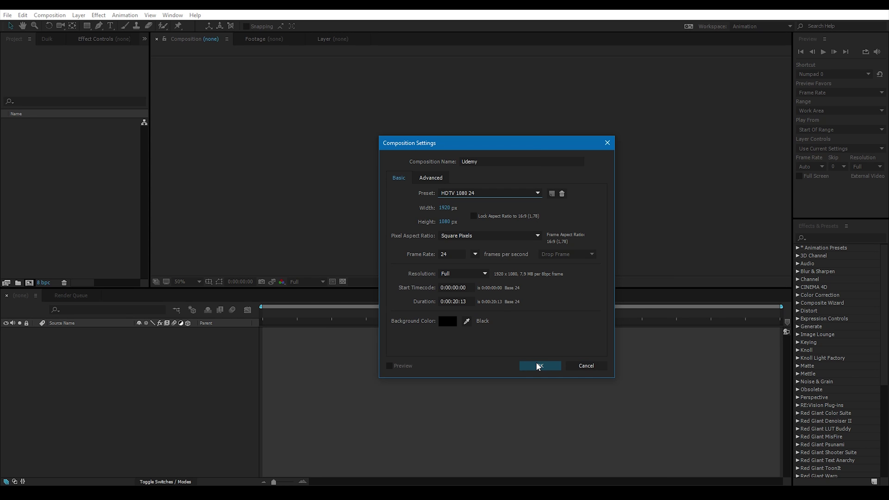
- Create the composition Udemy with the HDTV 1080 24 preset and a duration of 0:00:20:13
click(536, 362)
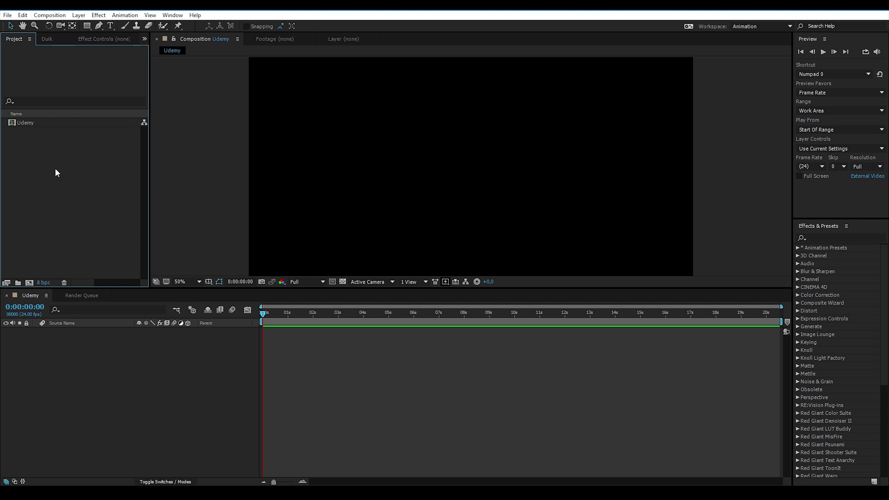
click(130, 361)
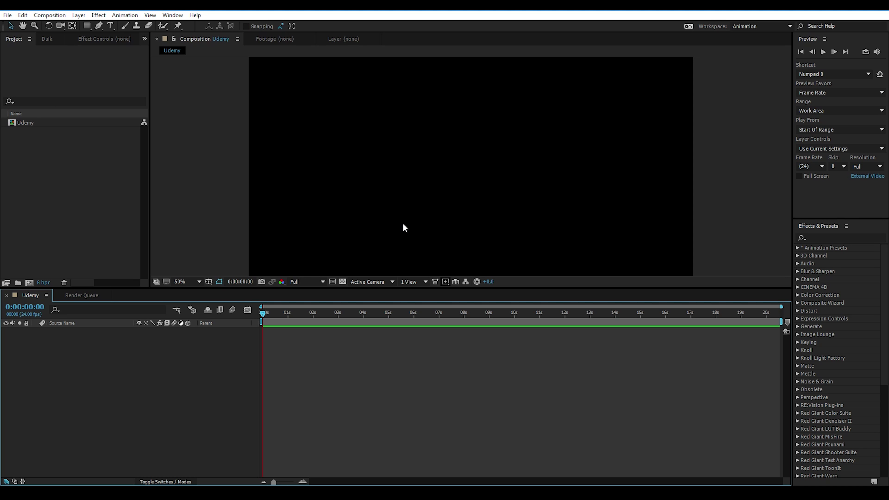
- Add a comp-size solid layer in medium orange to the Udemy composition
right_click(91, 373)
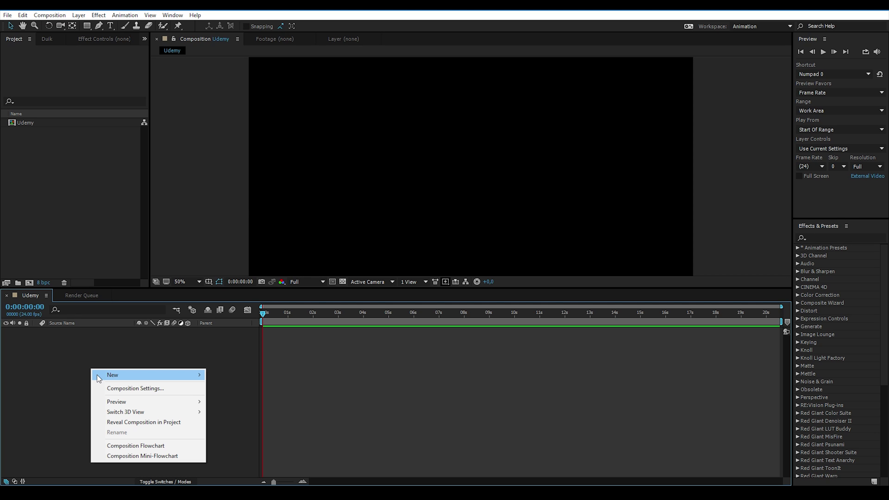
mouse_move(136, 375)
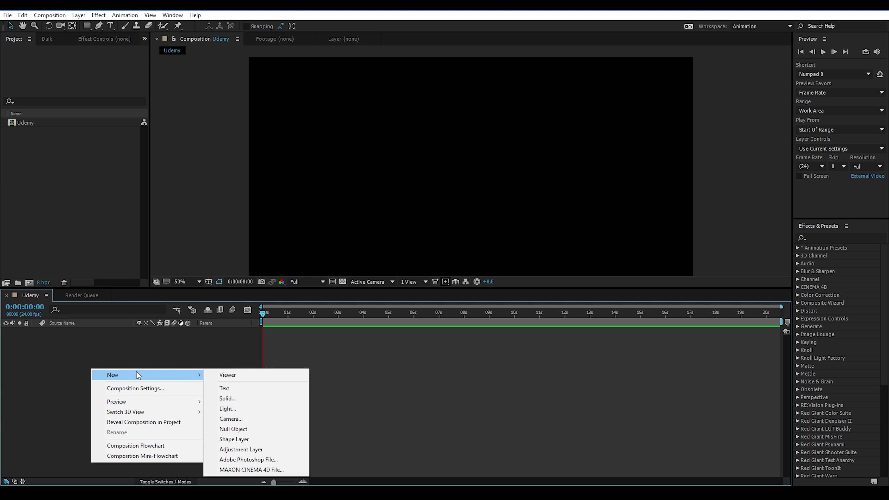
click(231, 398)
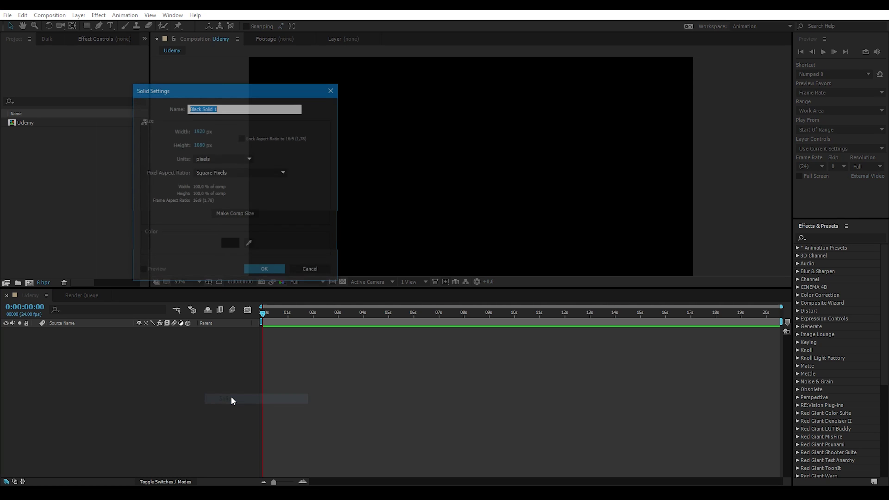
click(235, 247)
drag(142, 122, 140, 137)
drag(82, 126, 113, 46)
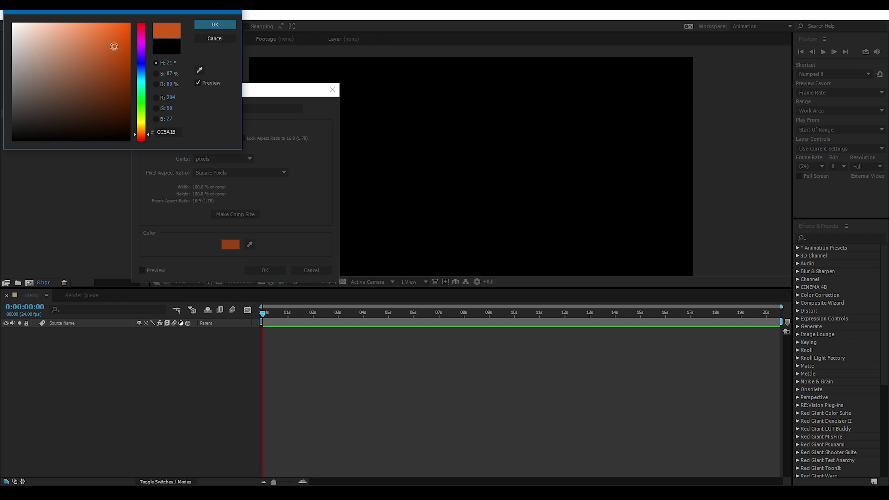
click(214, 24)
click(265, 270)
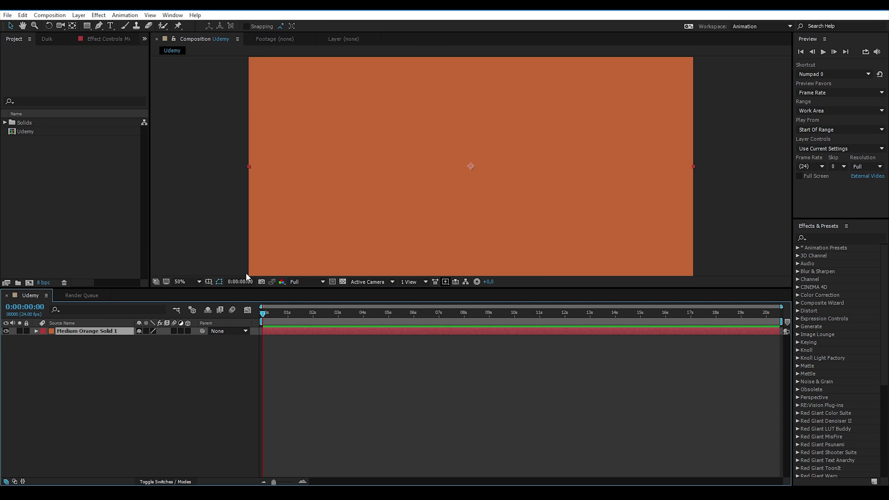
- Shrink the orange solid to a small square, about 9 by 17 % scale, centred at about 375, 531 in the fitted view
click(190, 281)
click(191, 300)
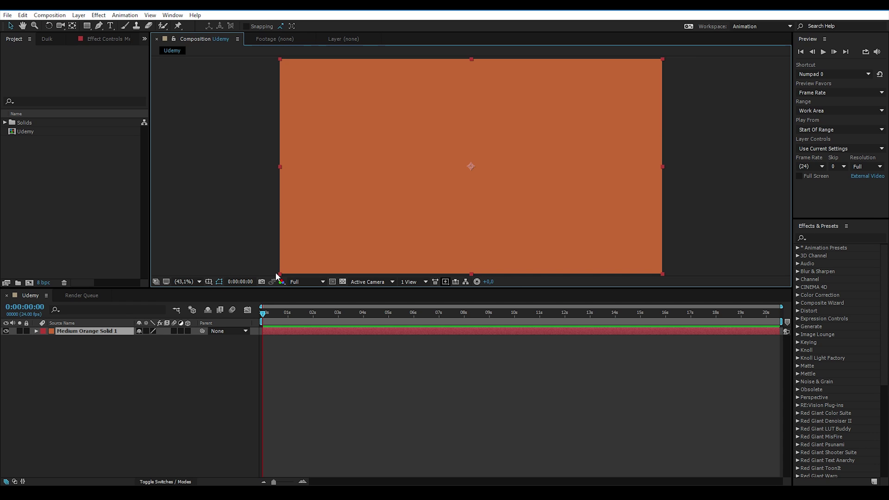
drag(279, 273, 335, 183)
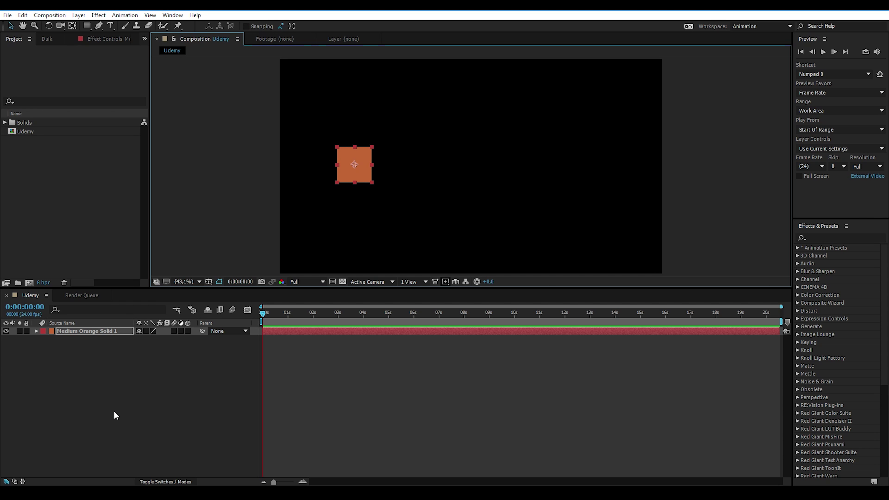
- Enable Position keyframing on the orange solid at 0:00:00:00 and show only its keyframed property
click(79, 360)
click(81, 333)
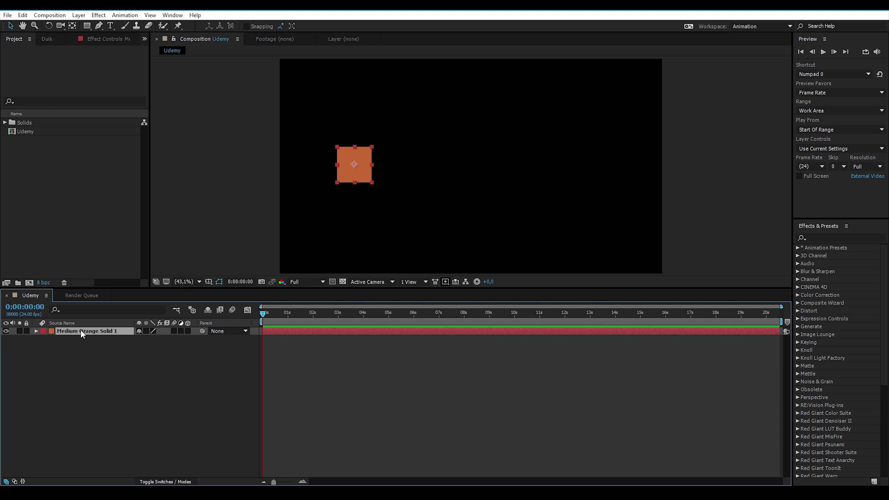
key(p)
click(37, 332)
click(37, 331)
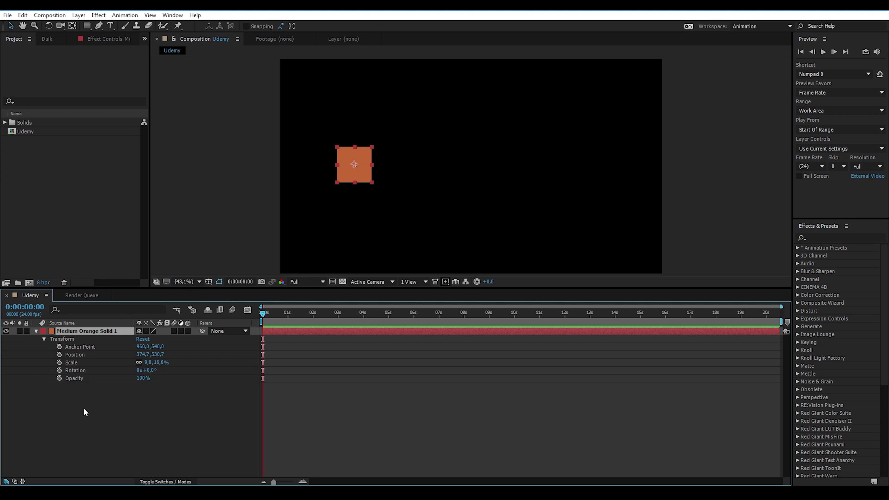
click(59, 355)
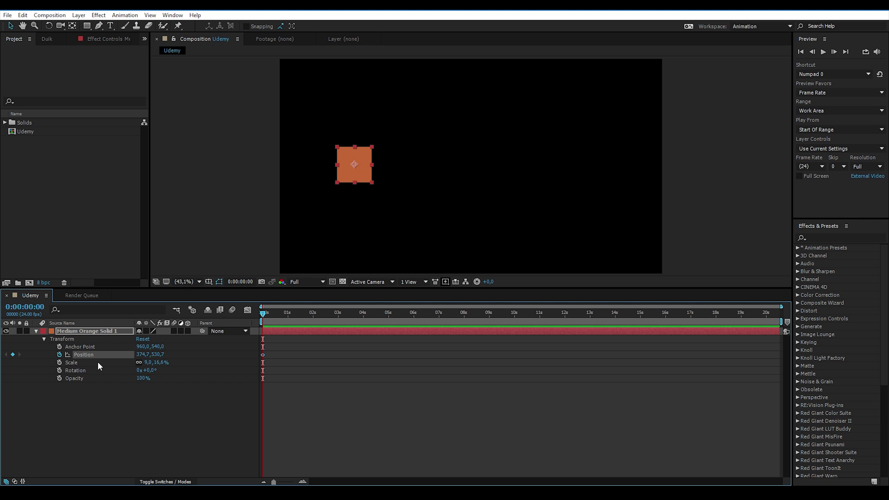
key(u)
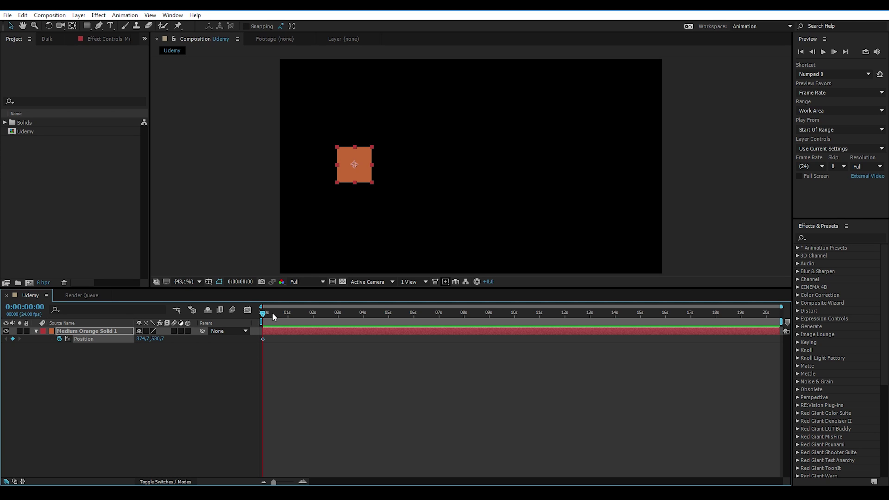
- Shorten the work area to end just past 2 seconds and fit the visible time range to it
click(312, 315)
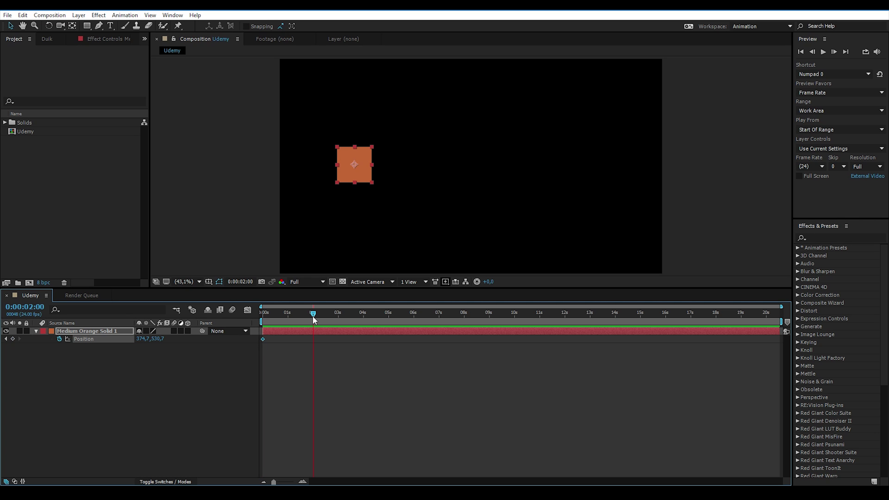
drag(781, 321, 314, 342)
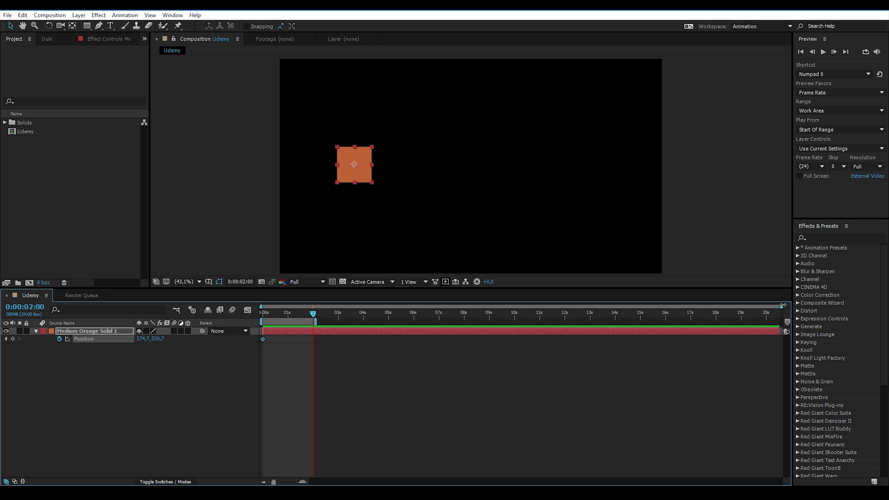
drag(782, 306, 315, 326)
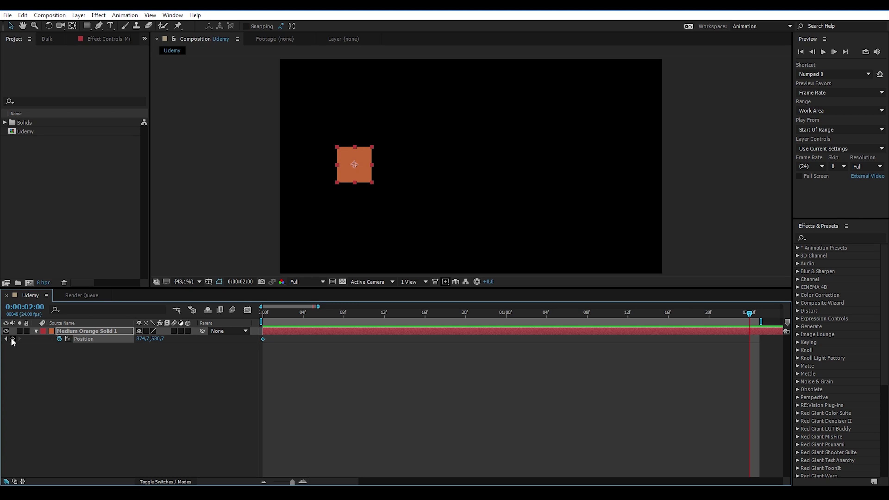
- Add a Position keyframe at 0:00:02:00, move the orange square to about X 1575 at 0:00:01:00, and preview the motion
click(13, 340)
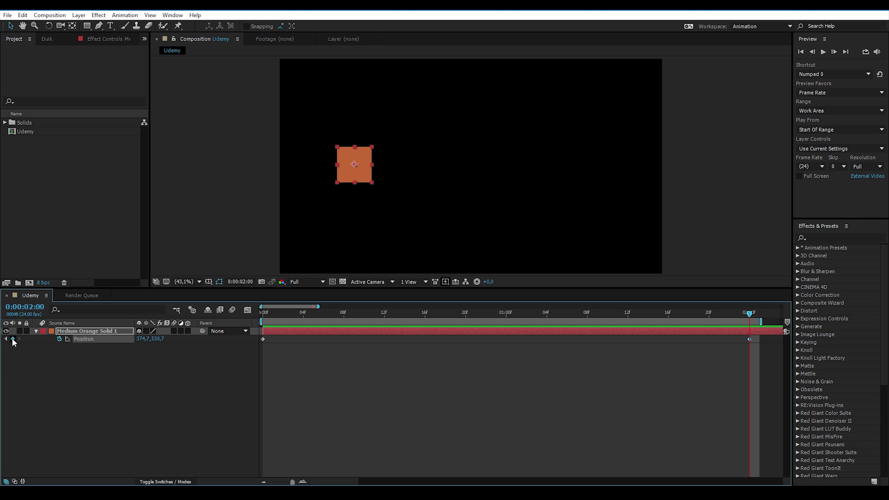
click(505, 314)
drag(347, 171, 587, 173)
key(space)
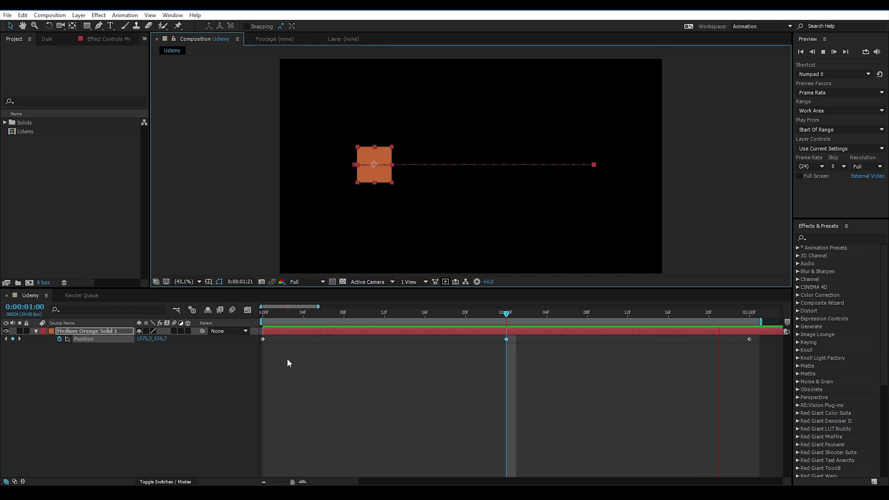
click(137, 425)
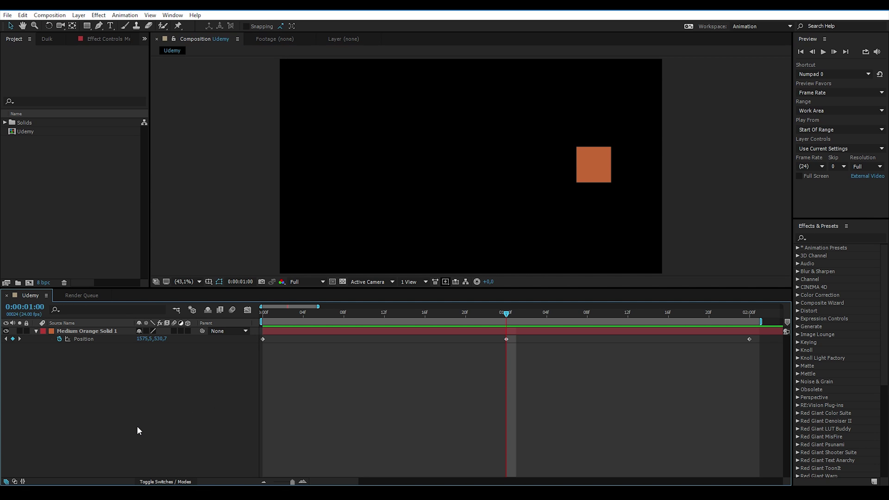
- Delete the orange solid's Position keyframes at 1 and 2 seconds, keeping the one at the start
click(261, 313)
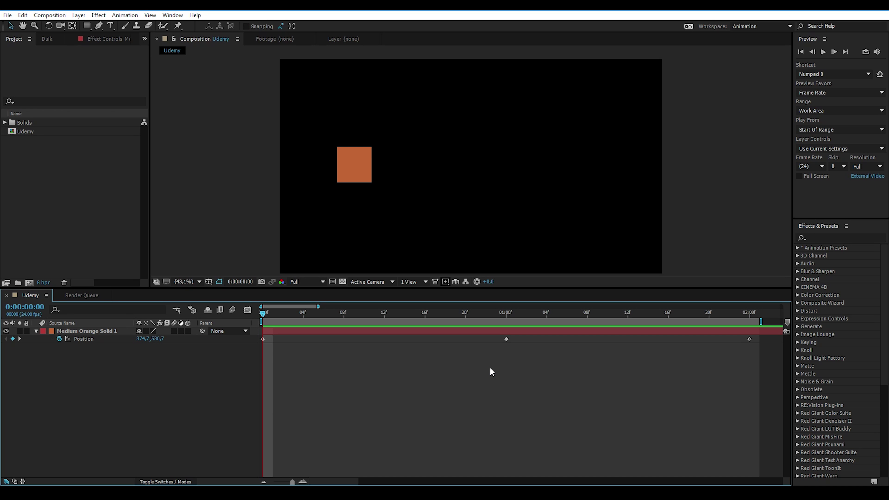
drag(484, 366, 753, 337)
key(Delete)
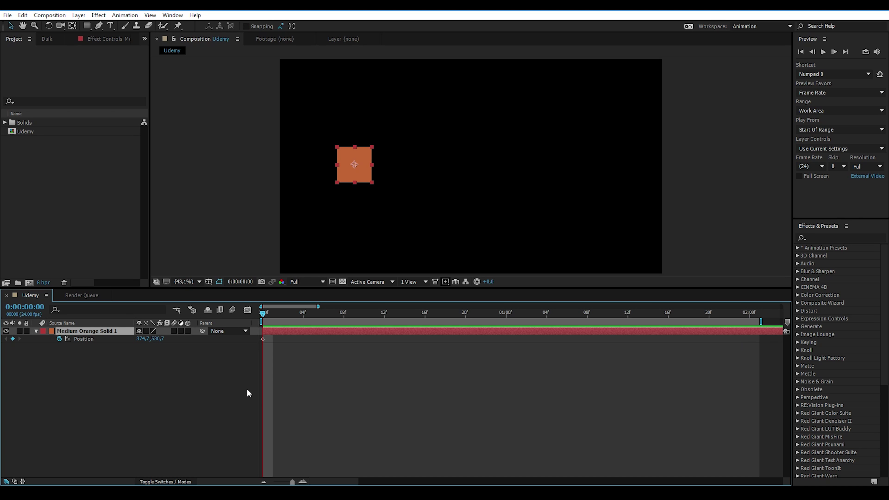
- Add a Position keyframe at 0:00:02:00 that holds the orange square at its starting position
click(244, 387)
drag(263, 314, 506, 313)
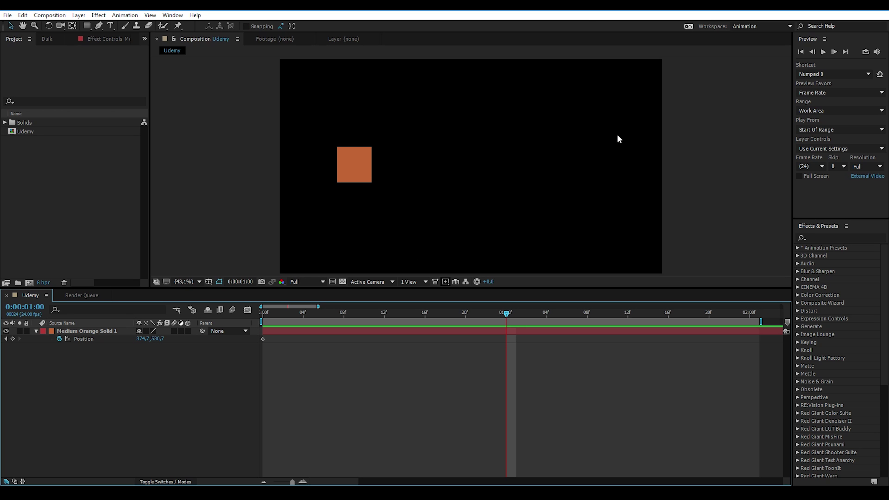
drag(511, 314, 750, 302)
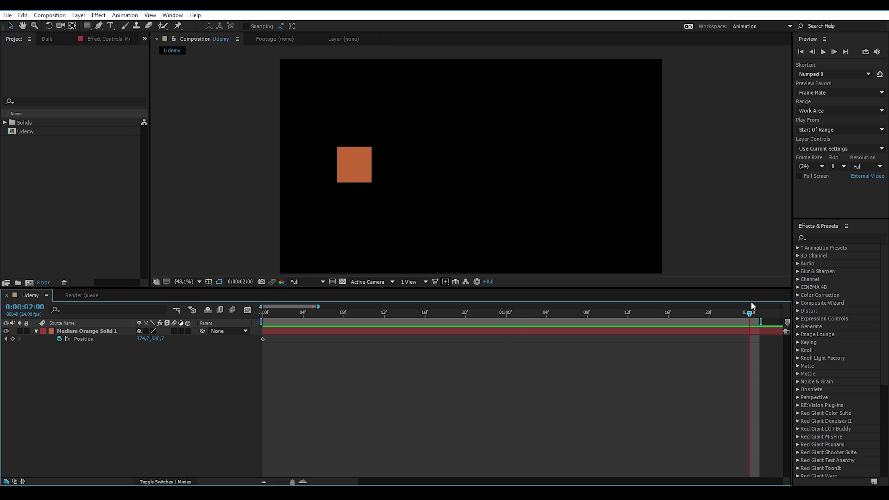
click(12, 338)
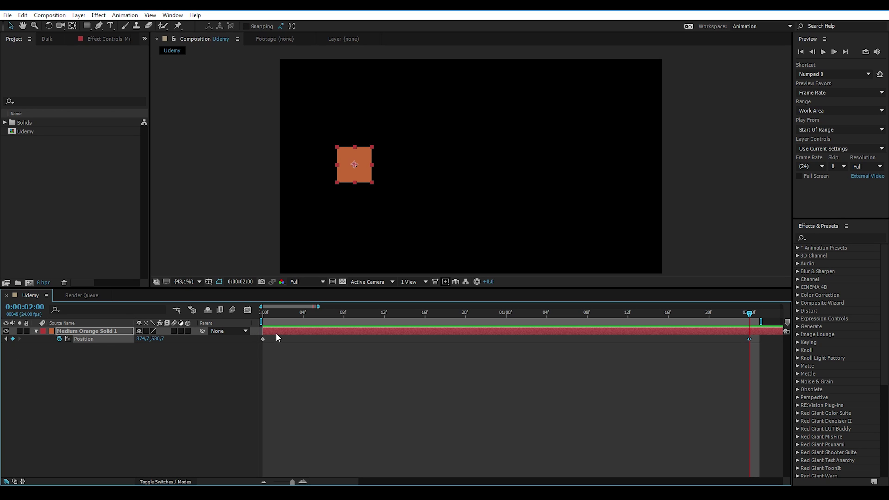
- At 0:00:01:00, move the orange square horizontally across the frame to about X 1624
click(259, 315)
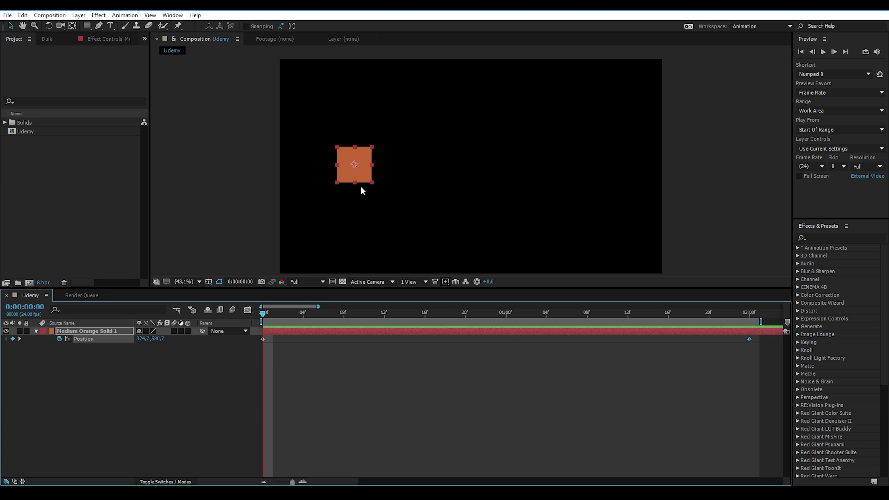
key(k)
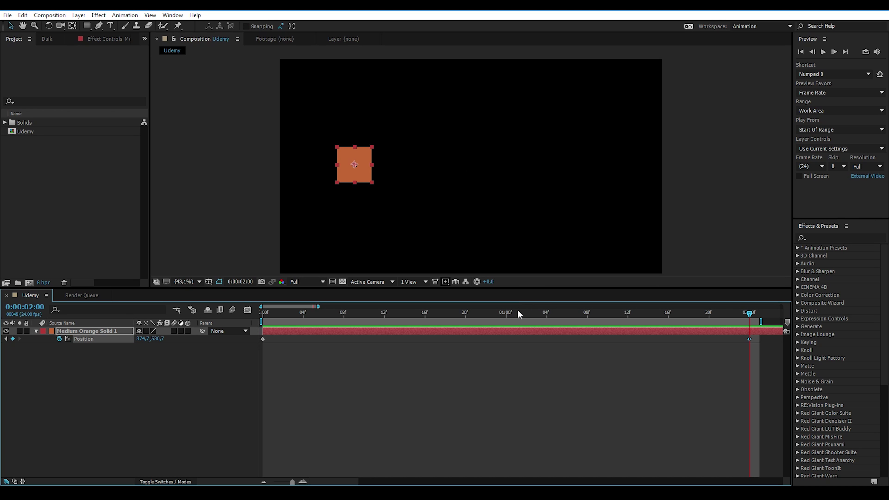
click(505, 311)
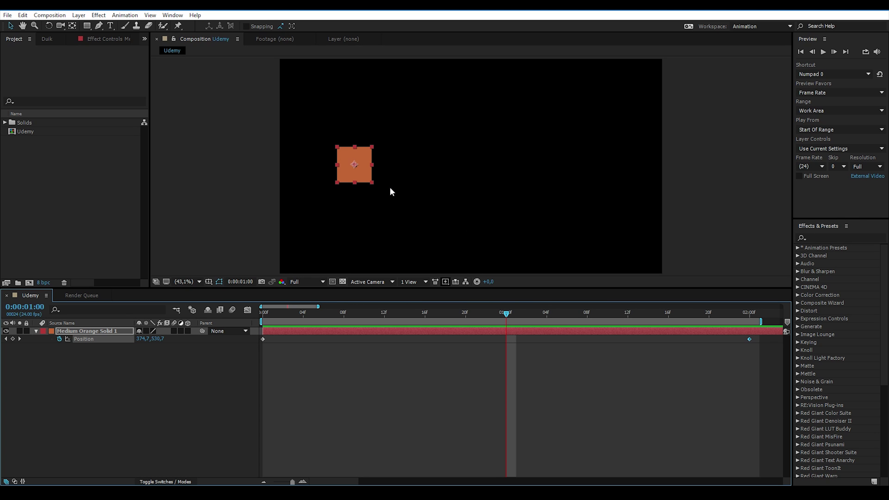
drag(358, 179, 609, 173)
- Play back the orange square's back-and-forth movement and return to the first frame
key(space)
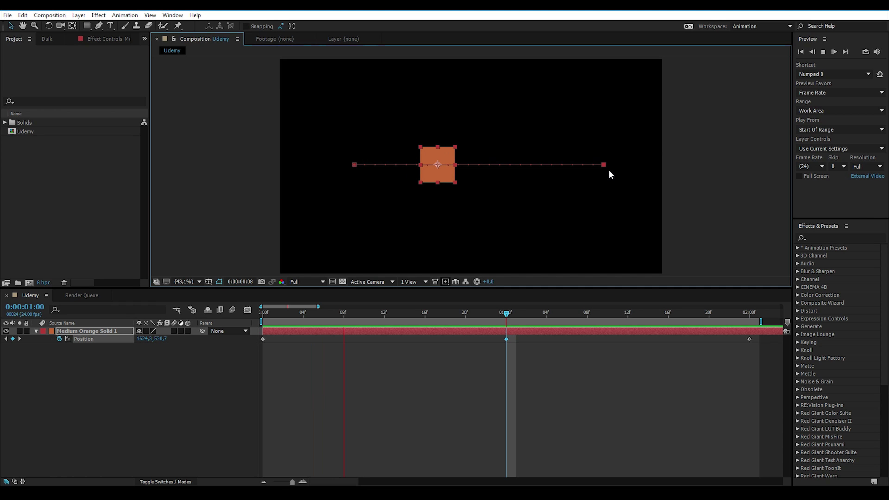
key(space)
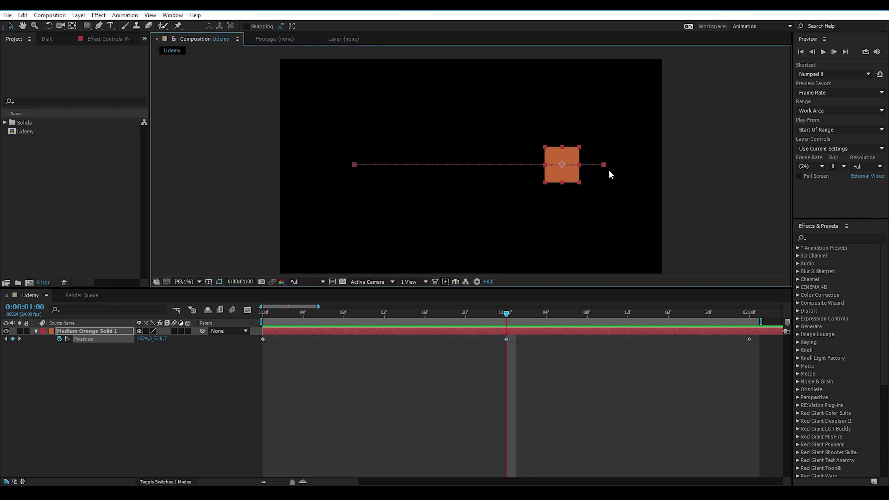
click(146, 403)
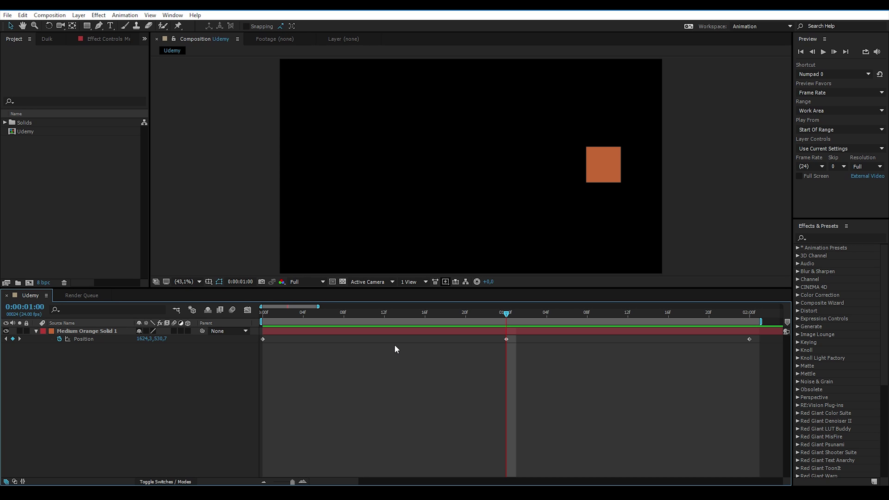
key(space)
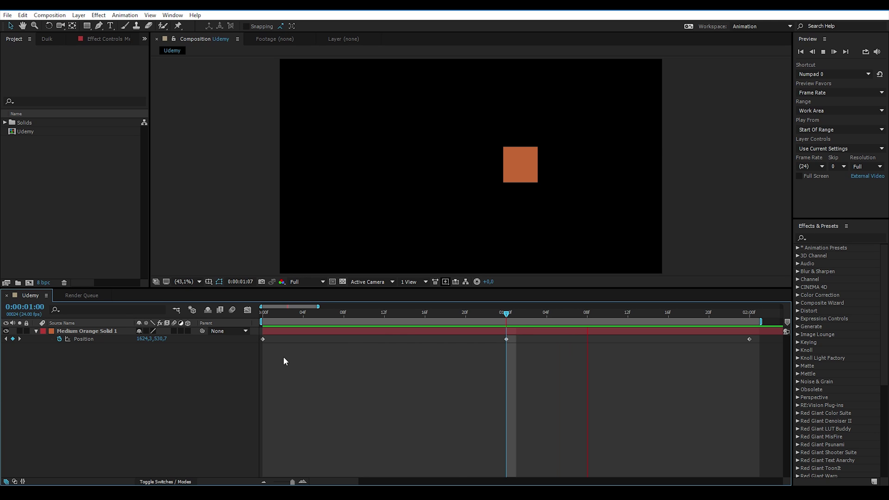
key(space)
key(Home)
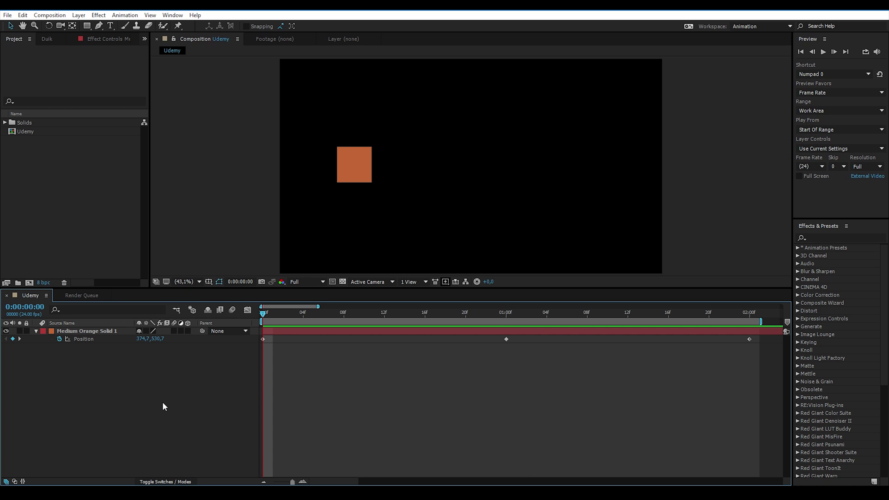
- Add a medium lime green solid as a smaller square and place it directly above the orange square
right_click(162, 401)
mouse_move(190, 315)
click(83, 338)
drag(468, 168, 351, 126)
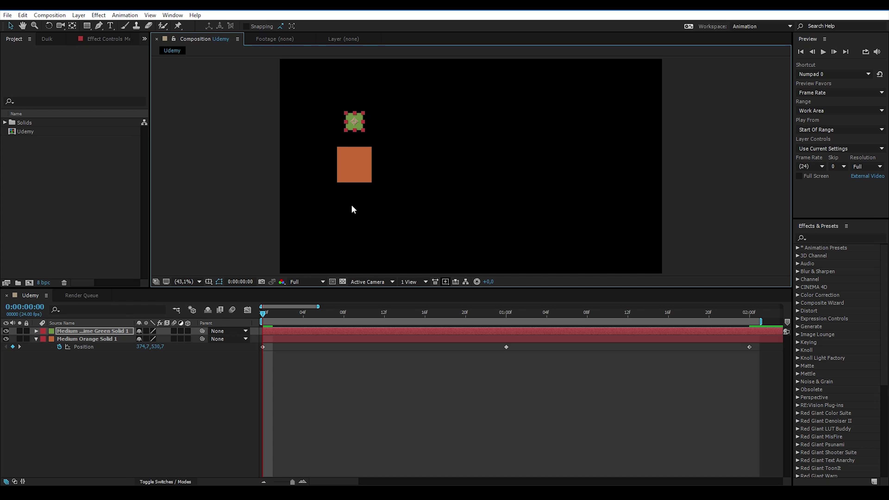
- Rename the orange solid layer to 01 and the green solid layer to 02
drag(266, 315, 232, 377)
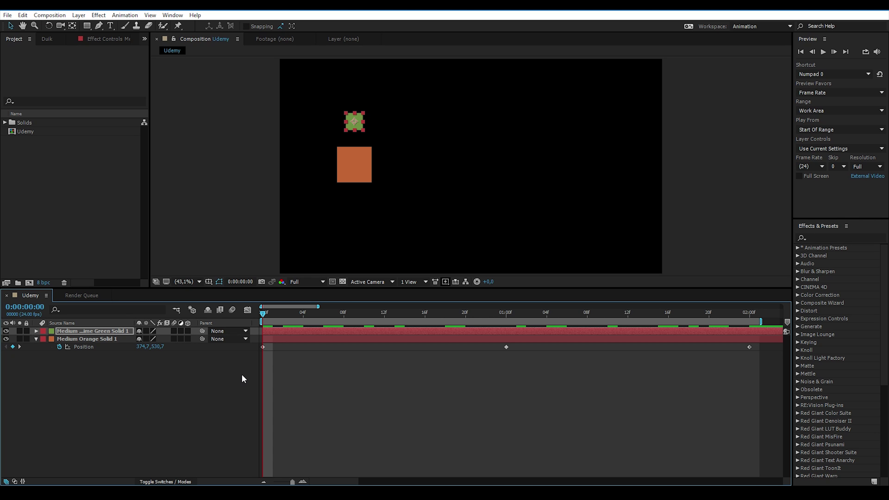
click(86, 338)
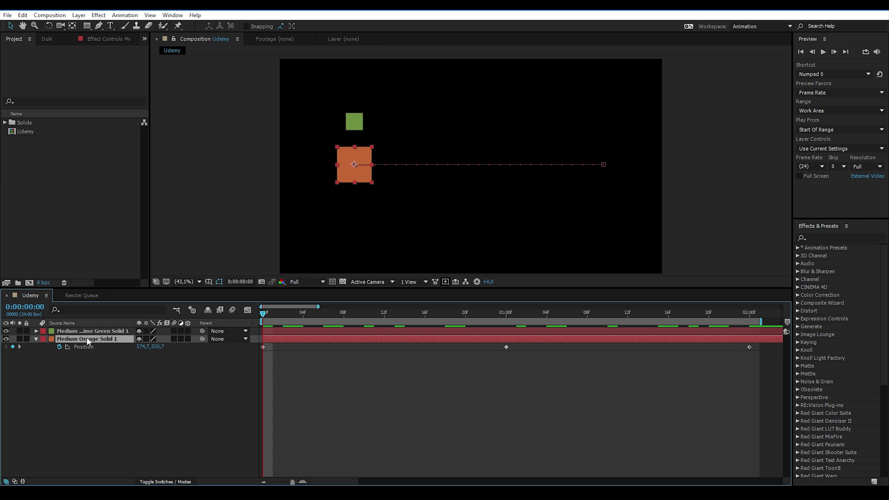
key(Return)
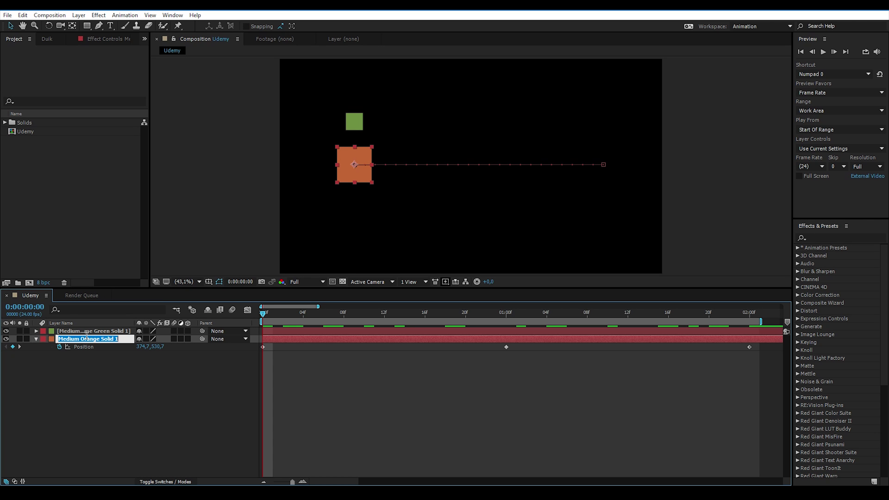
text(01)
click(103, 395)
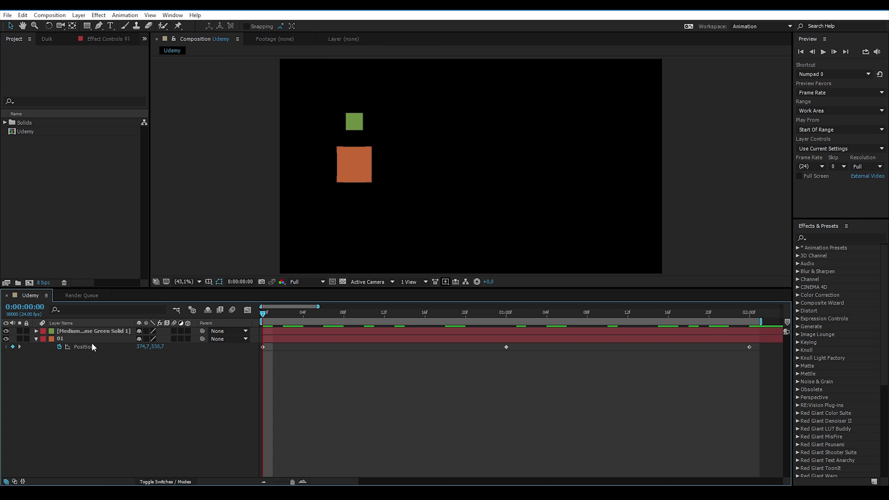
click(88, 329)
key(Return)
text(02)
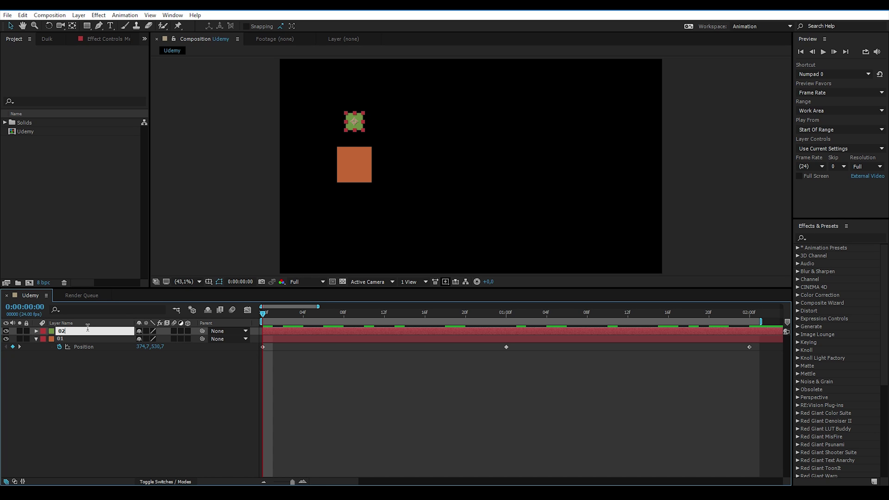
click(96, 409)
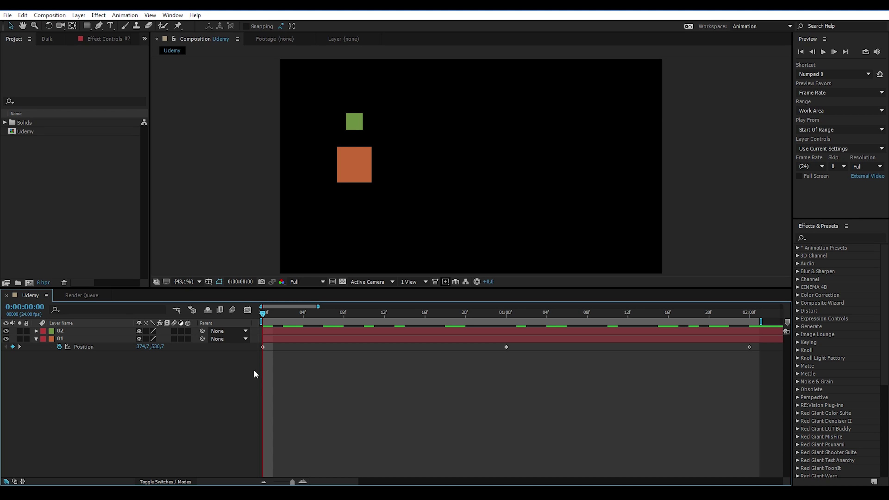
- Make layer 01 the parent of layer 02
key(F4)
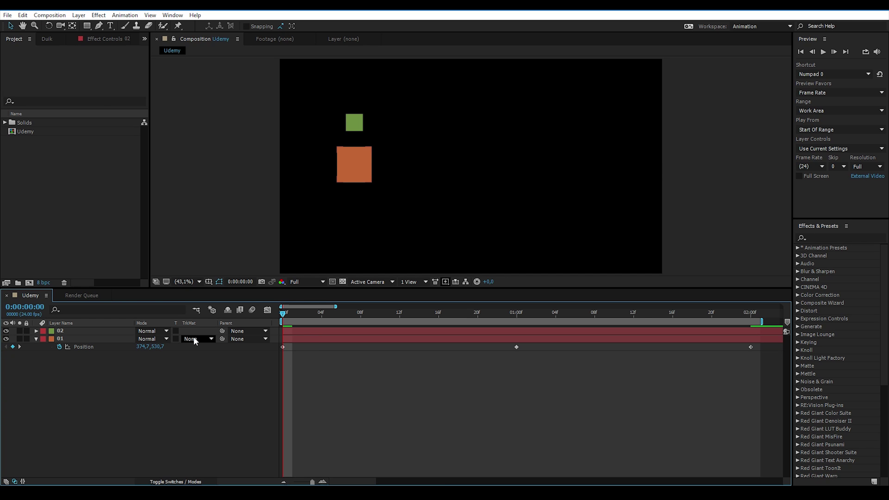
click(239, 332)
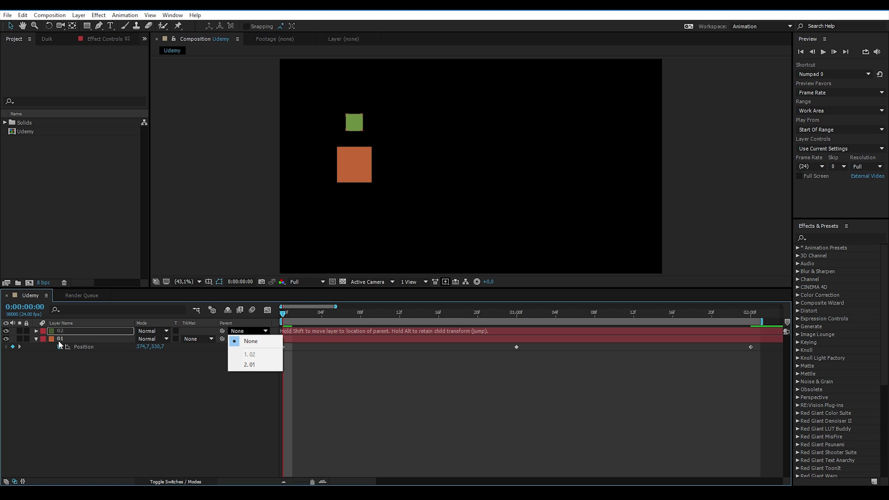
click(234, 409)
drag(222, 330, 63, 337)
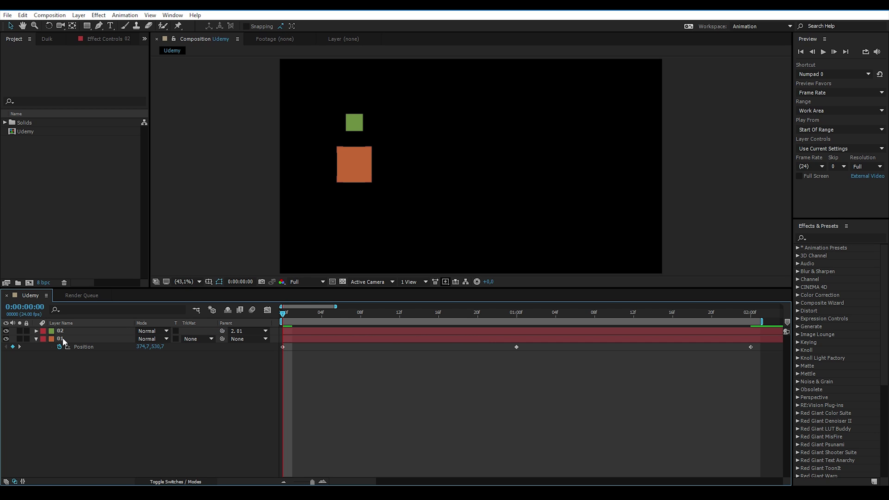
click(241, 328)
click(182, 392)
- Play back and scrub the animation to check that the green square follows the orange one, ending at the first frame
key(space)
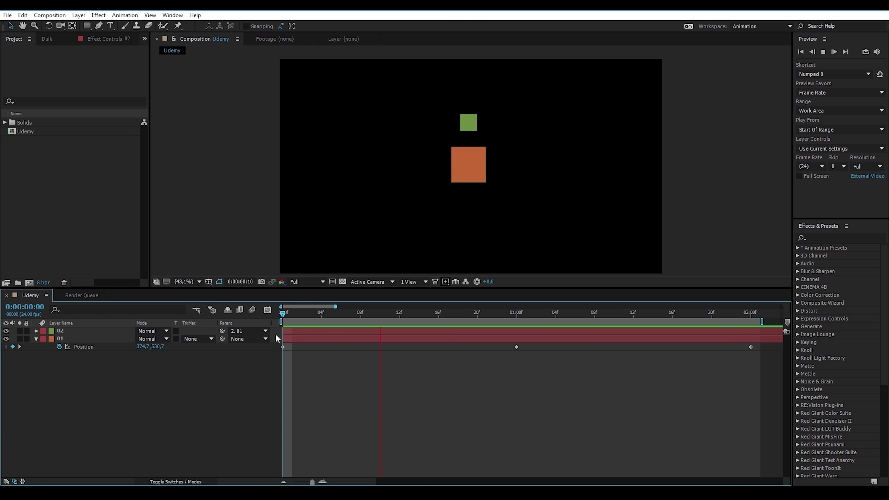
key(space)
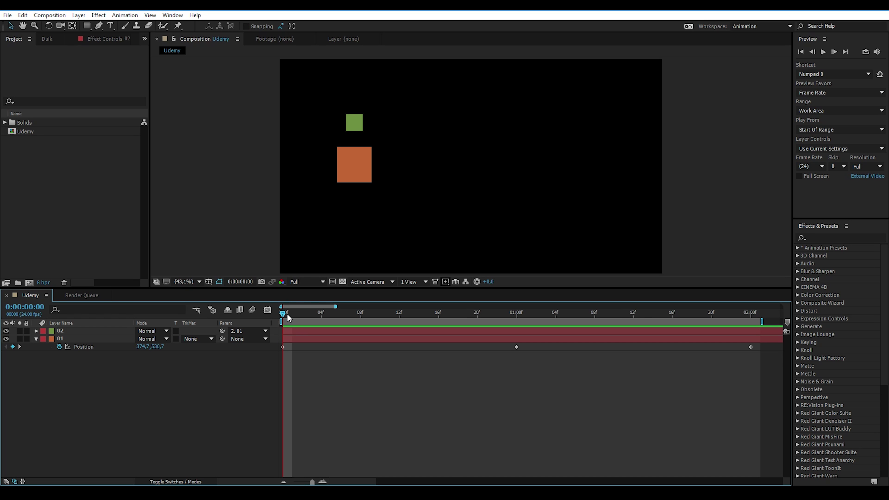
drag(288, 315, 478, 314)
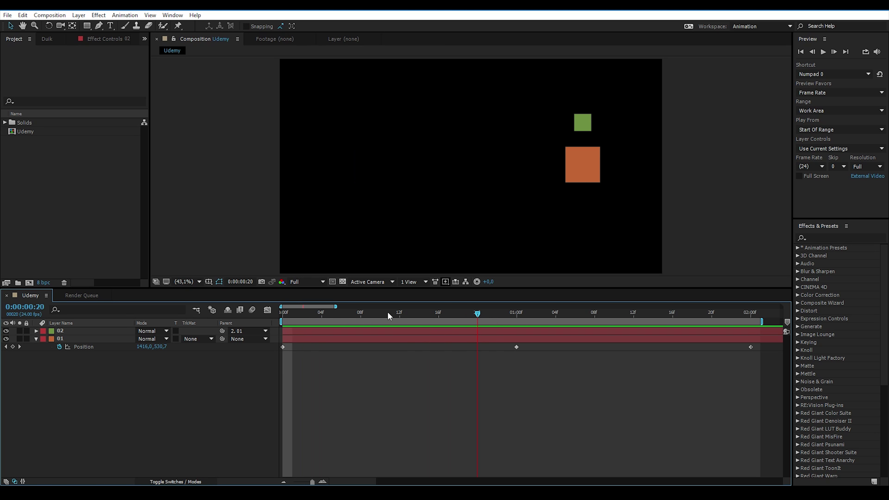
drag(387, 314, 267, 318)
- Select the green square and reveal layer 02's Transform properties
click(354, 123)
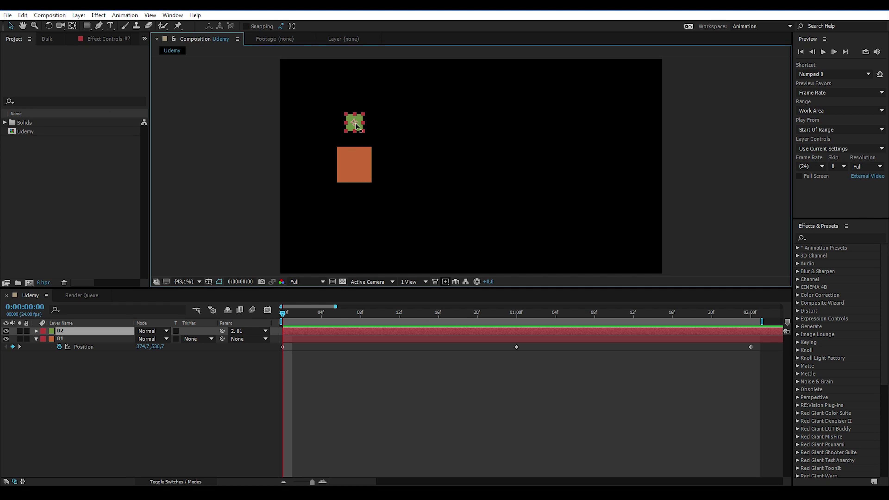
click(36, 330)
click(44, 340)
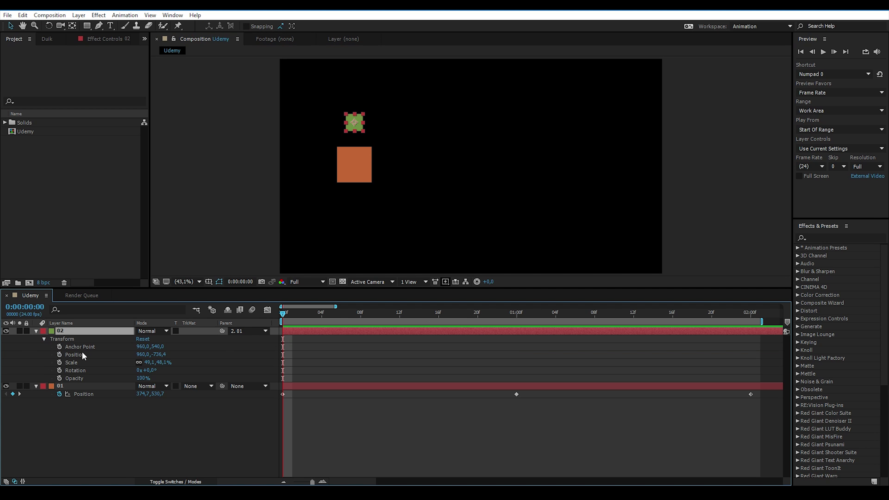
- Try rotating the green square about its own centre and offsetting its anchor point to 1020, 2975, and undo the attempts
mouse_move(147, 370)
mouse_down()
mouse_move(180, 363)
mouse_move(154, 369)
mouse_up()
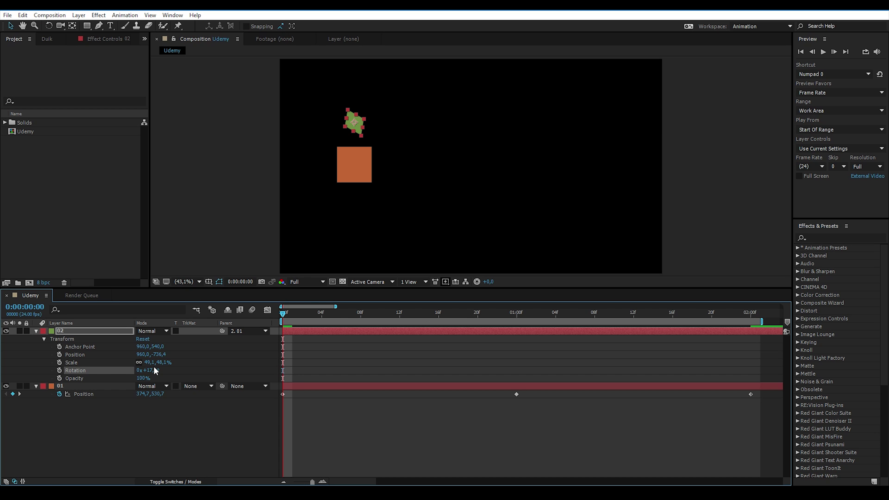
key(ctrl+z)
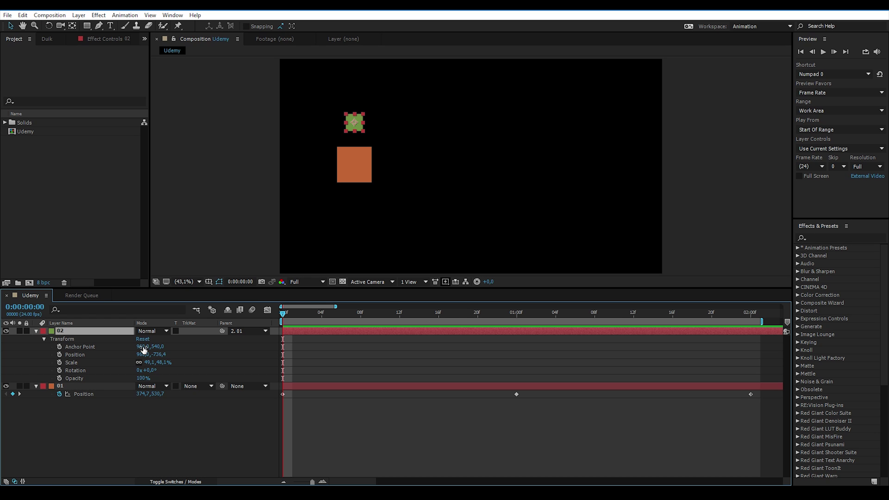
drag(141, 347, 679, 286)
drag(738, 283, 826, 279)
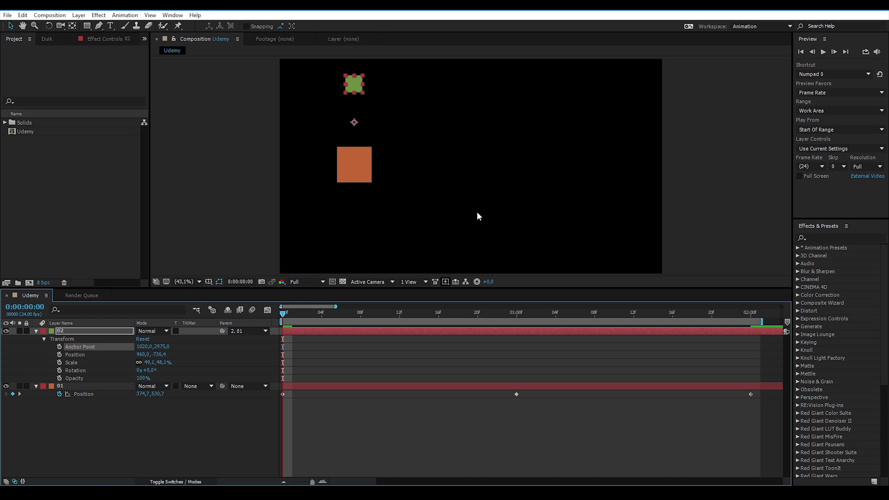
drag(362, 87, 357, 131)
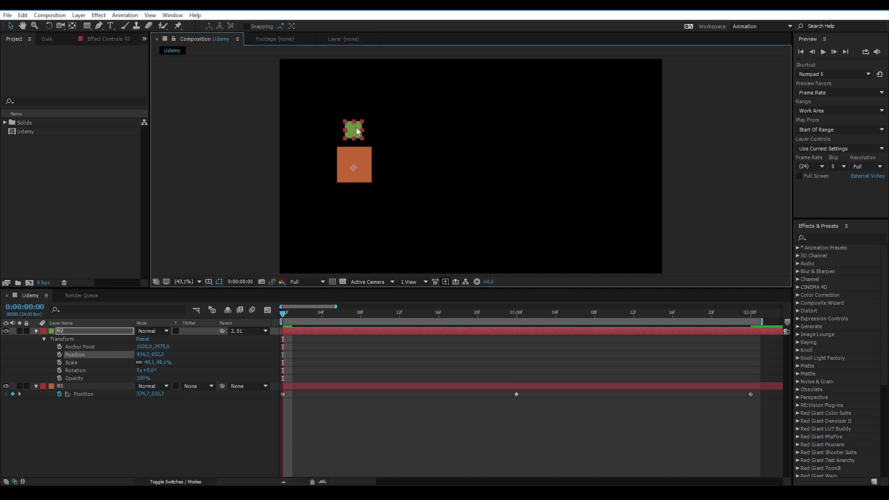
key(ctrl+z)
key(ctrl+z)
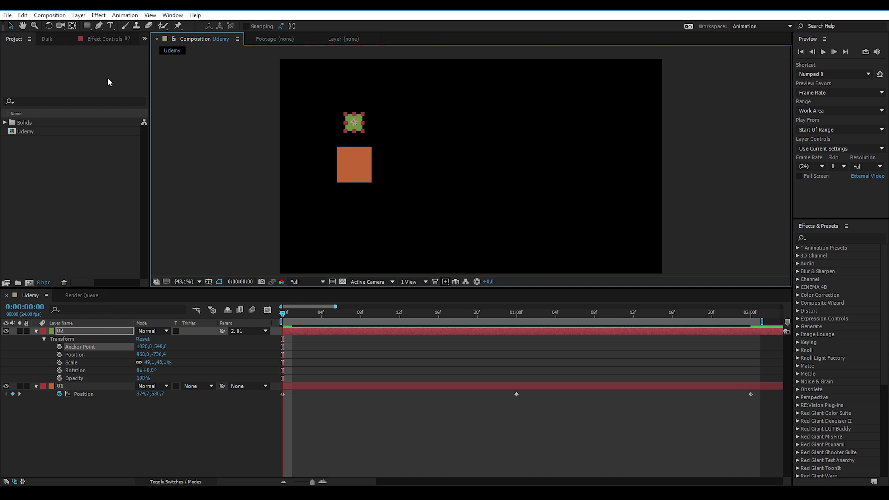
- Move the green square's anchor point onto the orange square's centre with the Pan Behind tool, keeping the green square in place
click(72, 26)
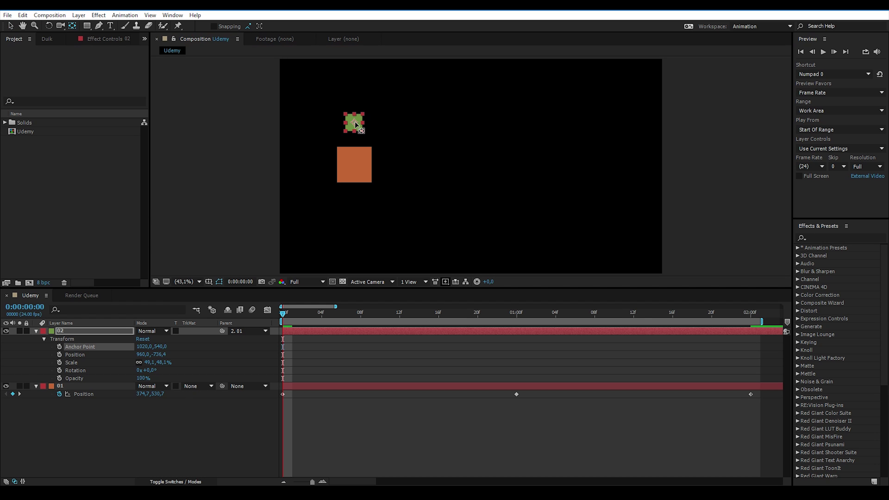
mouse_move(355, 124)
mouse_down()
mouse_move(363, 145)
mouse_move(355, 163)
mouse_up()
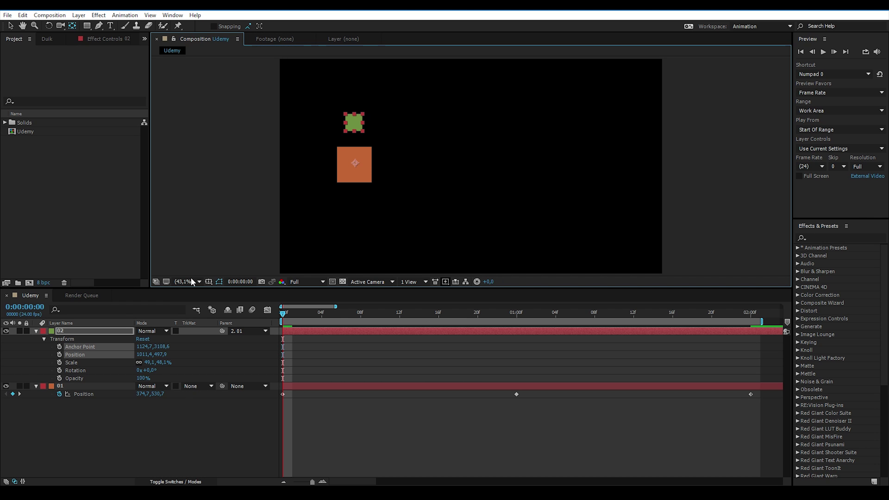
click(162, 439)
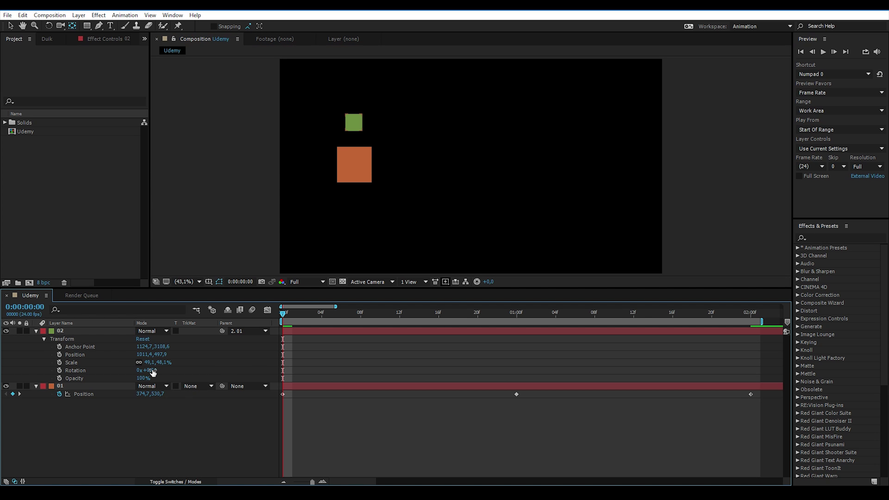
- Try orbiting the green square around the orange one with a Rotation of 2x+150°, and undo it
drag(148, 370, 526, 345)
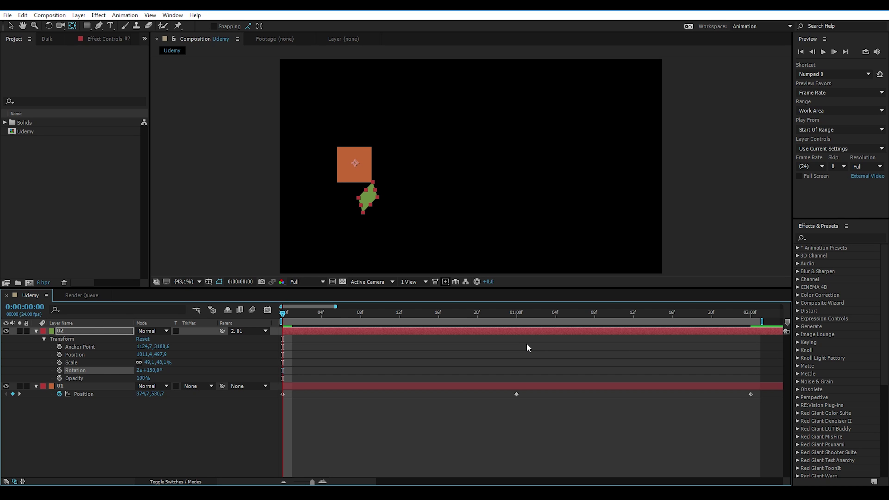
click(526, 344)
key(ctrl+z)
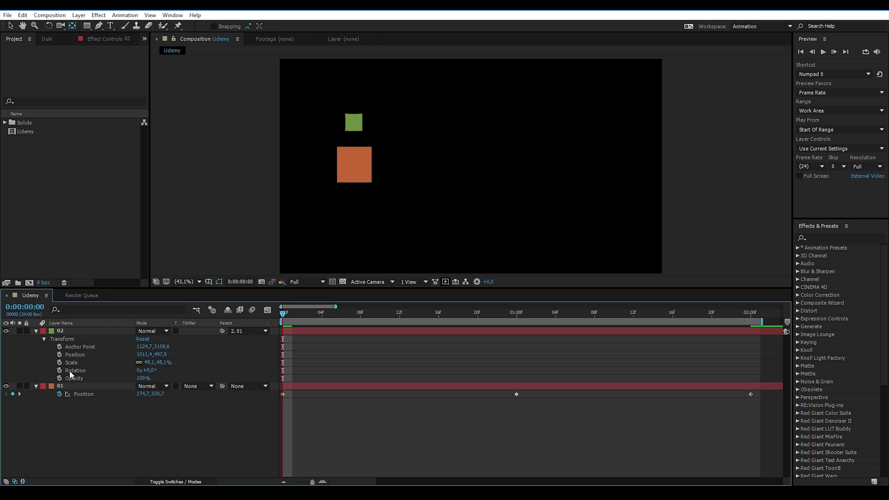
- Enable Rotation keyframing for layer 02 at the first frame and set Rotation to 1 revolution at 0:00:01:00
click(60, 371)
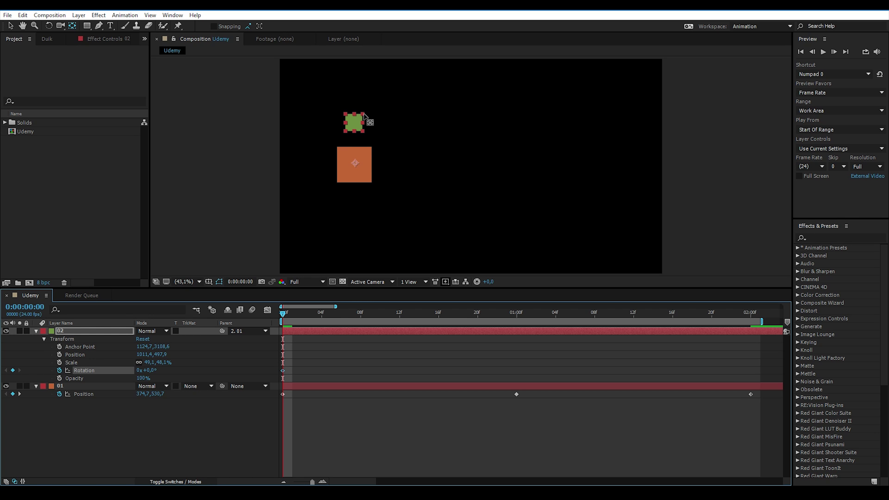
click(518, 315)
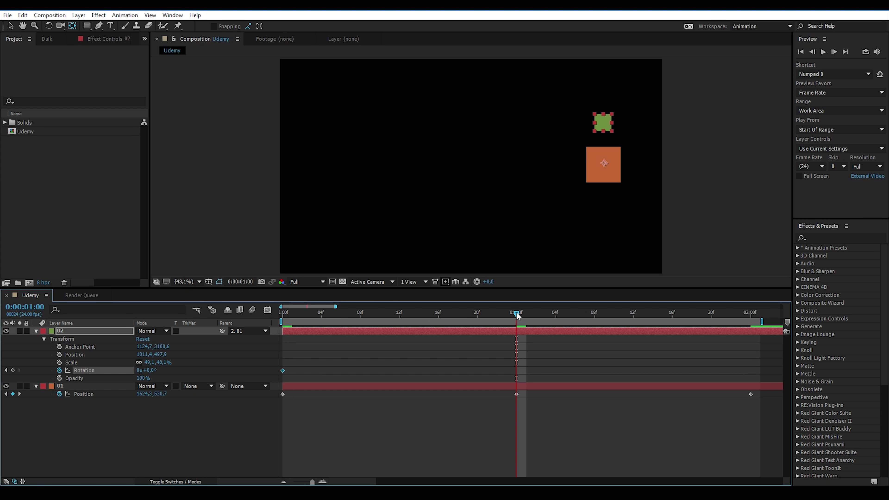
click(138, 370)
text(1)
click(229, 453)
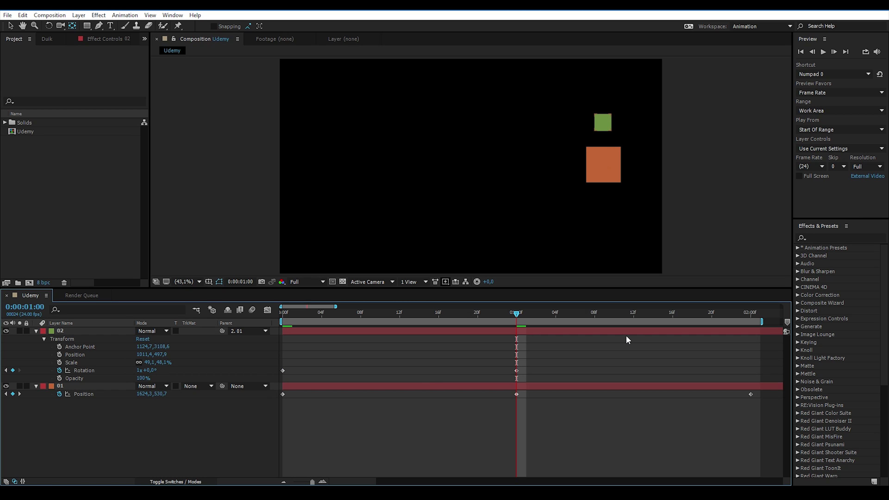
- At 0:00:02:00, set layer 02's Rotation to 0 revolutions
click(749, 313)
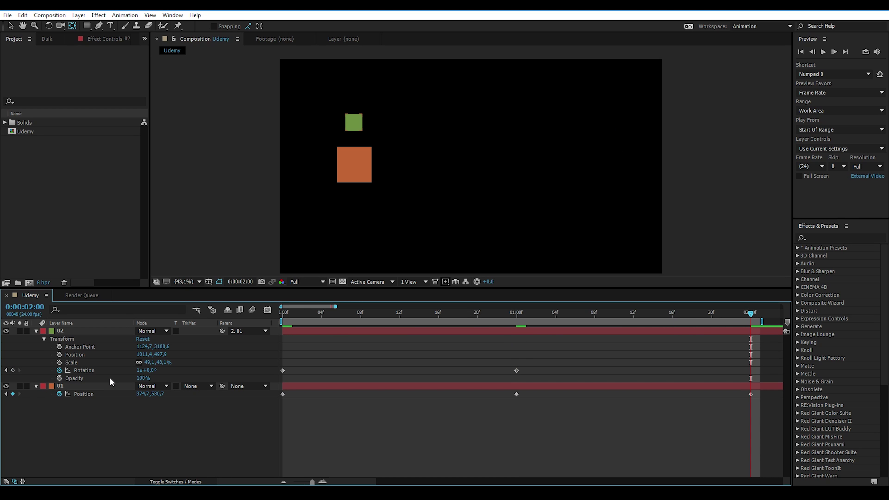
click(138, 370)
text(0)
click(154, 436)
- Delete all of layer 02's Rotation keyframes and return to the first frame
drag(479, 352, 763, 379)
key(Delete)
scroll(304, 478, left, 3)
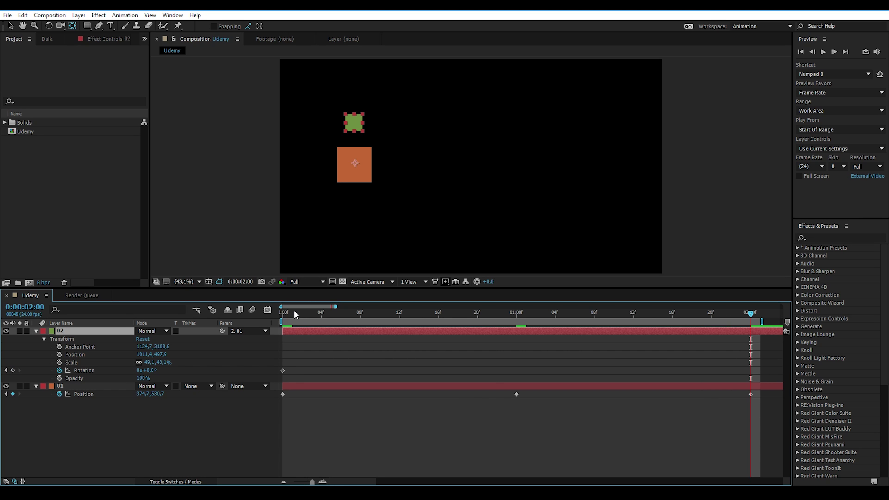
drag(294, 310, 274, 317)
click(283, 371)
click(272, 405)
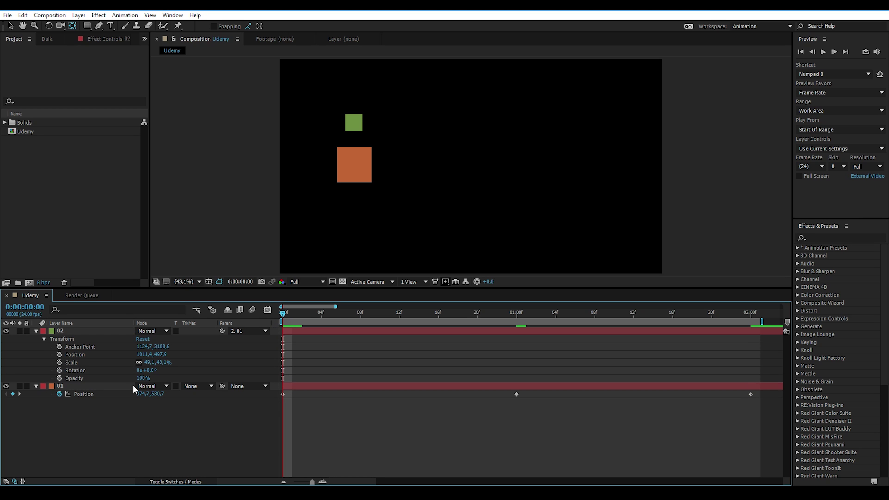
- Keyframe the green square's Rotation at 0 revolutions at 0:00:00:00 and 0:00:02:00 and 1 revolution at 0:00:01:00, and preview the orbit
click(60, 372)
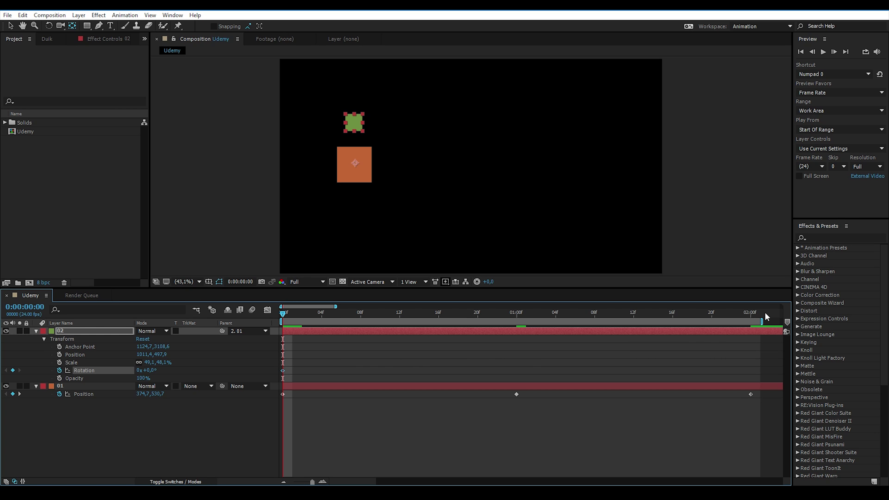
click(752, 314)
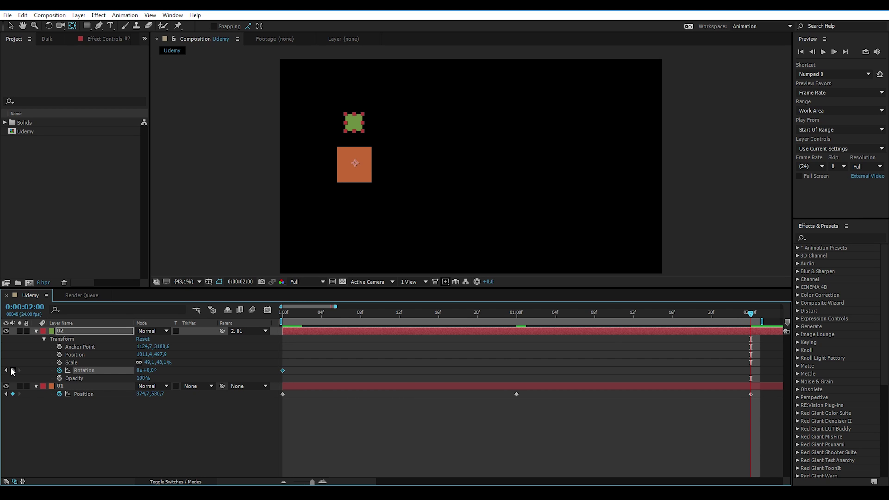
click(513, 314)
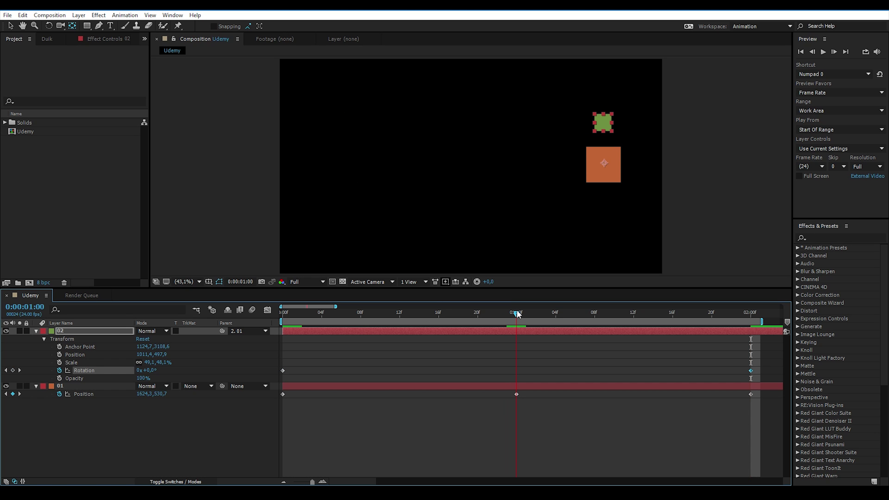
click(138, 371)
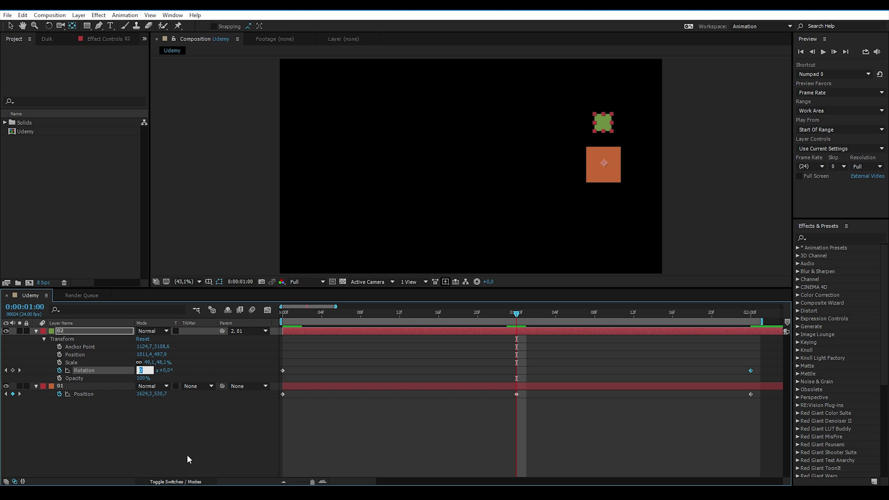
text(1)
key(Return)
key(space)
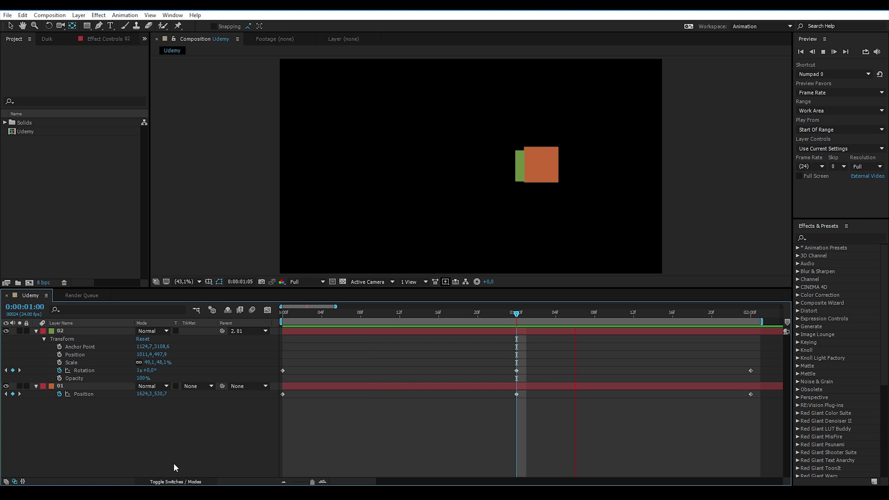
key(space)
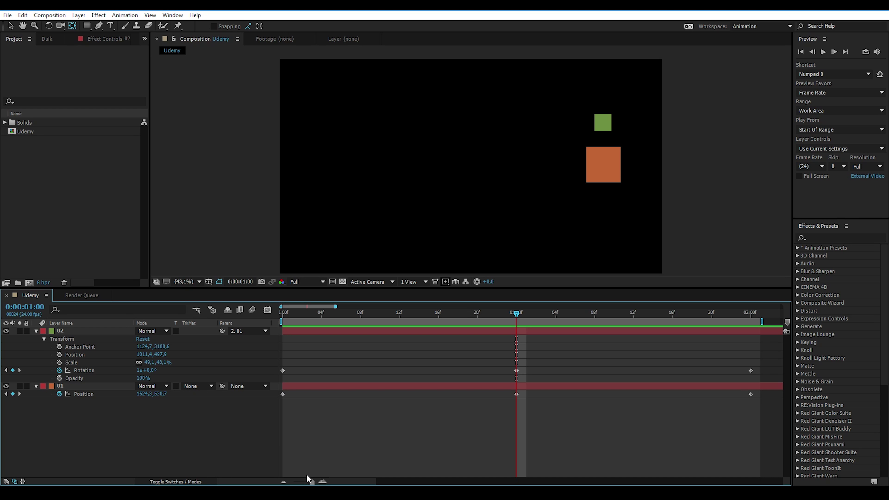
- Apply Easy Ease to all three Position keyframes of layer 01 and play back the animation
drag(312, 482, 305, 485)
key(ctrl+Down)
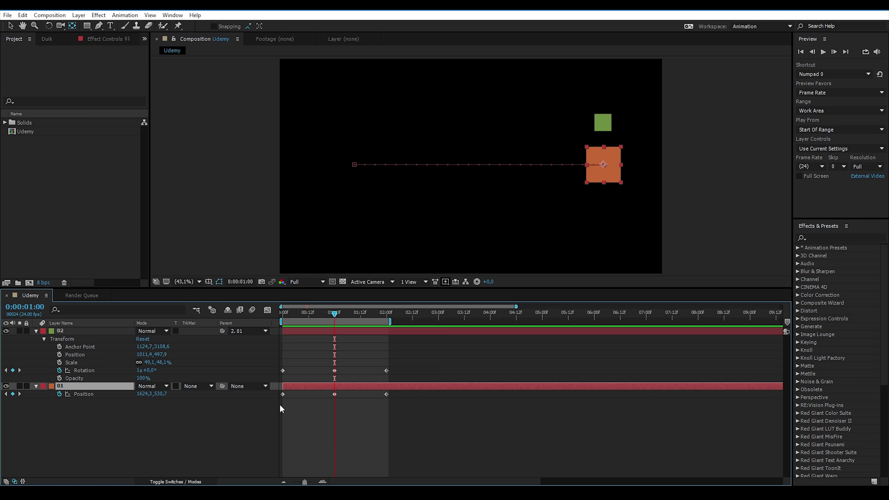
drag(279, 404, 424, 395)
key(F9)
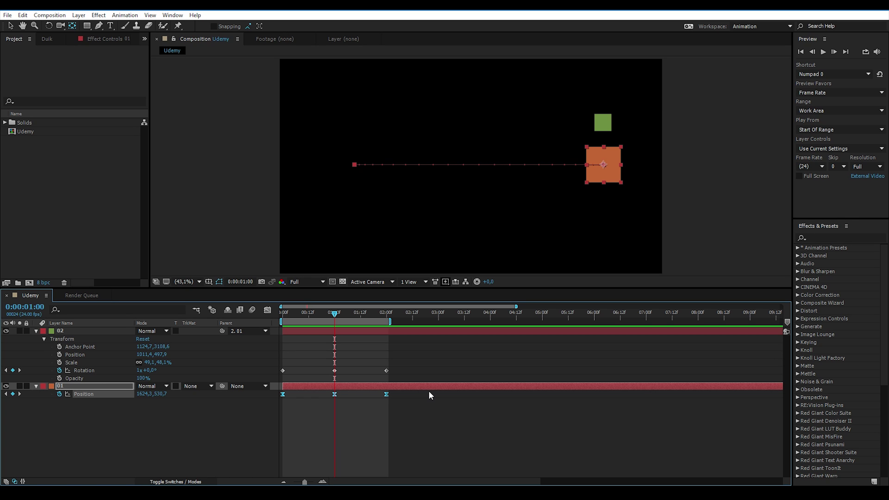
click(428, 415)
key(space)
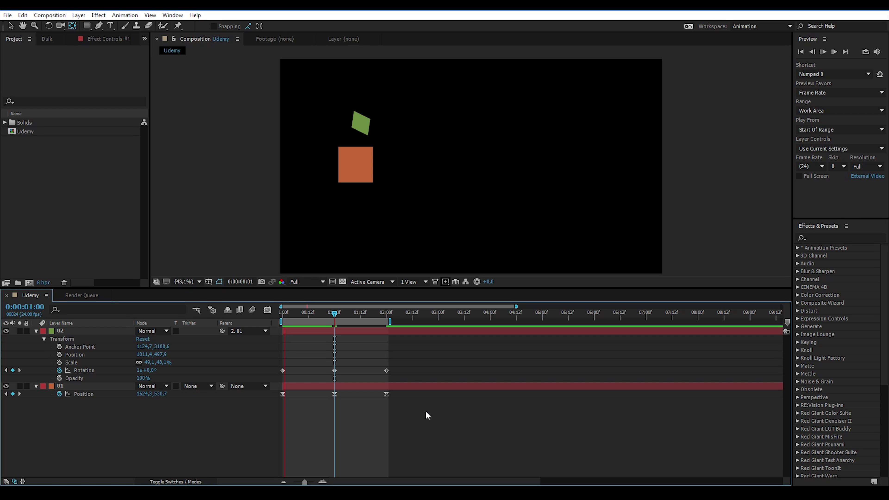